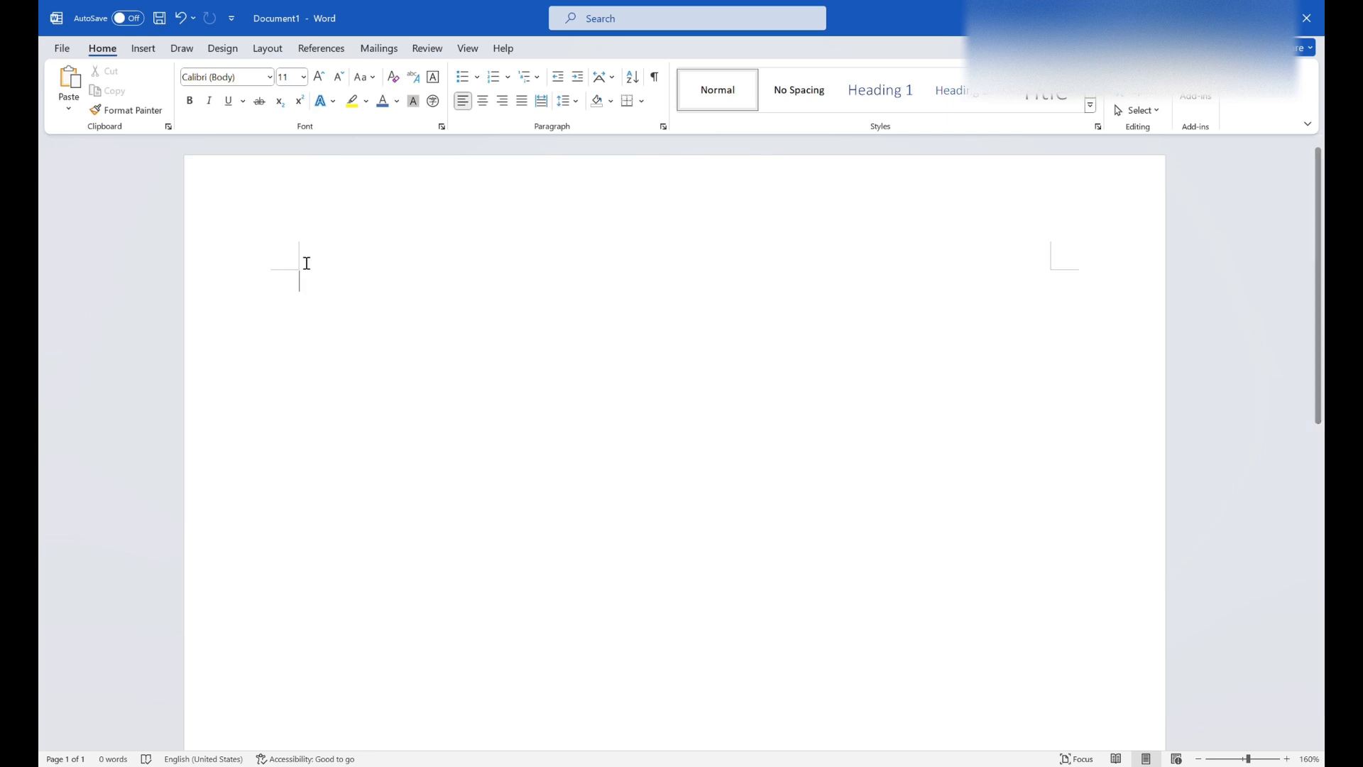
# - Set the font to Arial and enter the word "Arial" on the first line of the blank document
pyautogui.hotkey('ctrl', 'z')
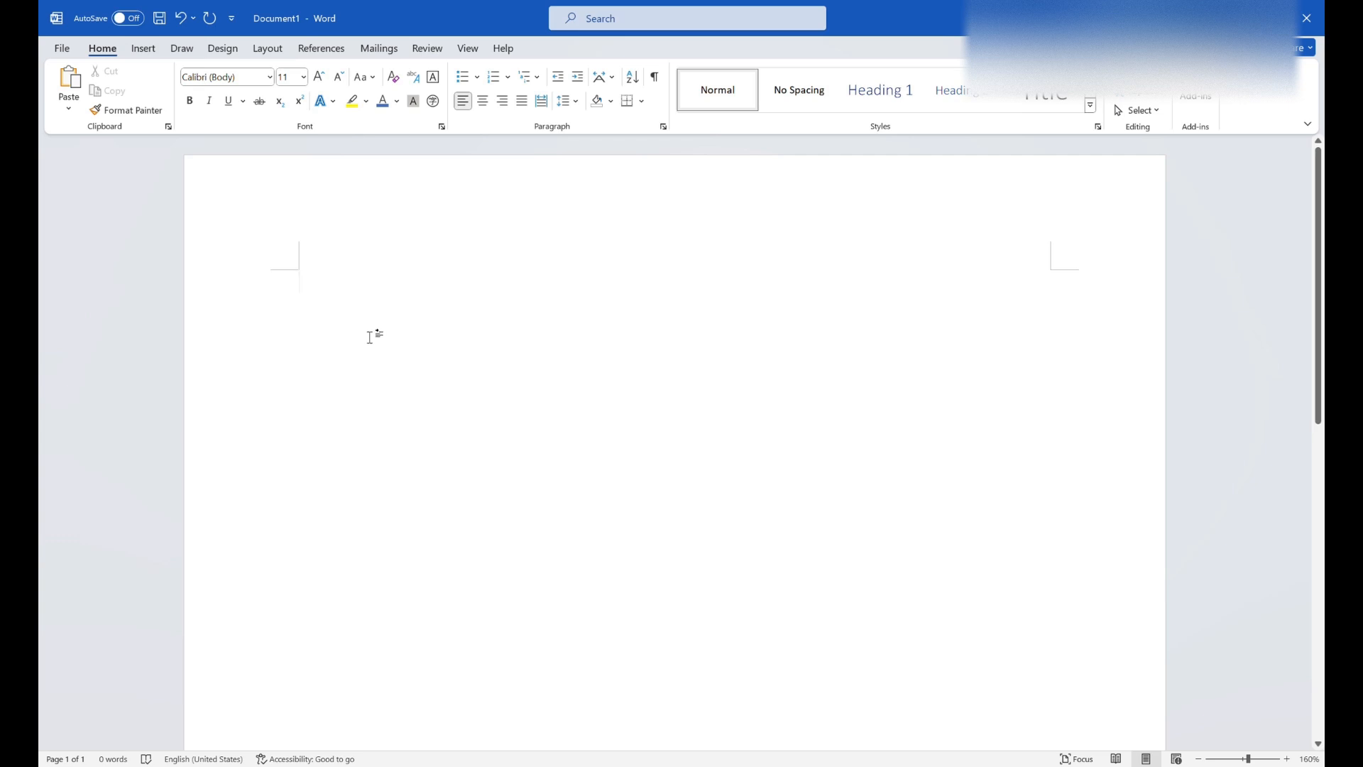
pyautogui.click(272, 77)
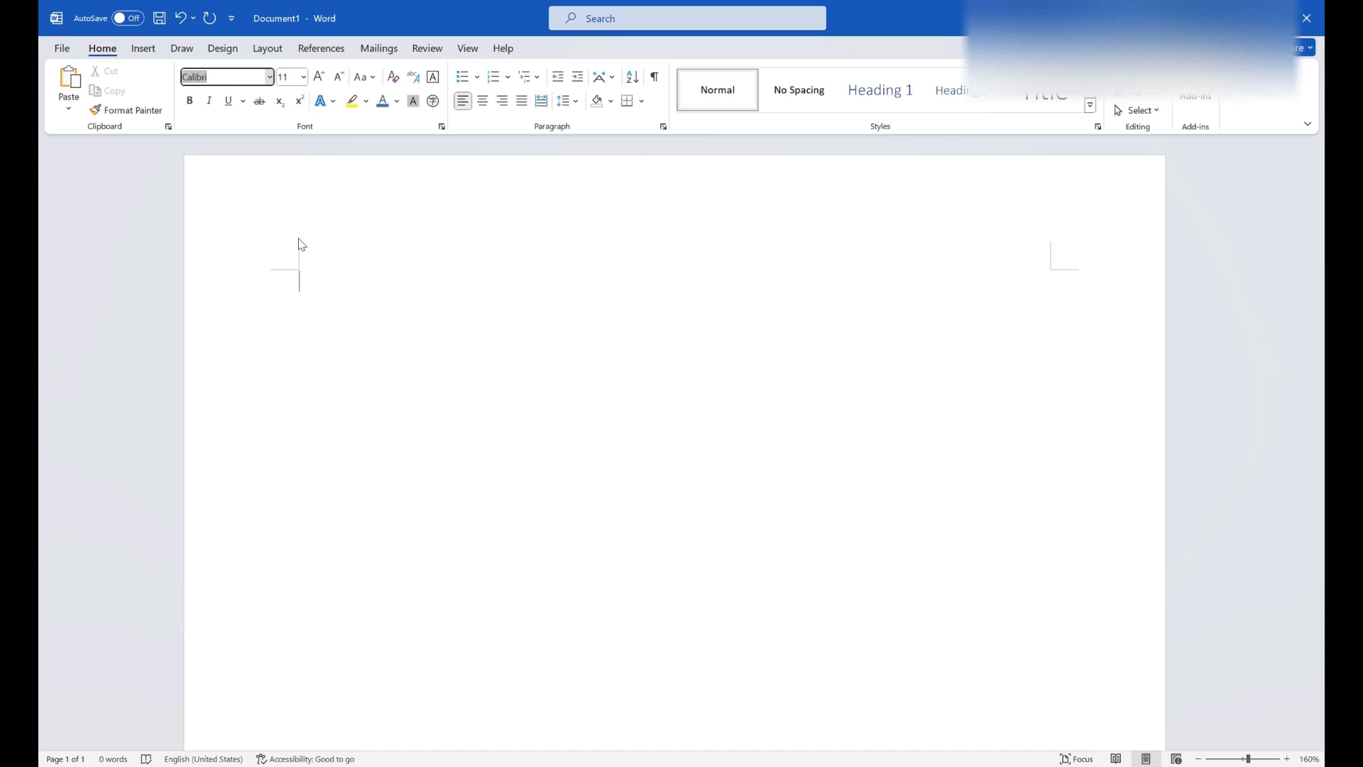
pyautogui.write('Arial')
pyautogui.press('Return')
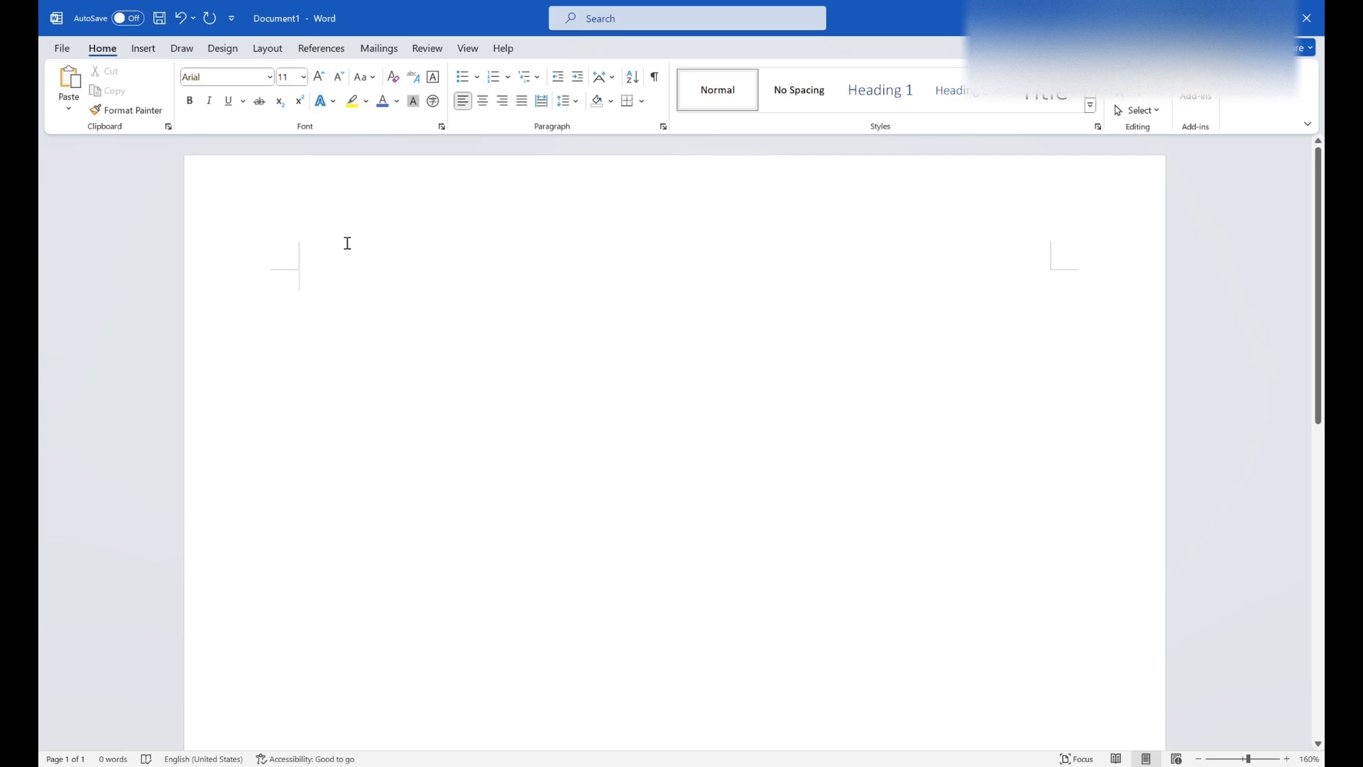
pyautogui.write('Arial')
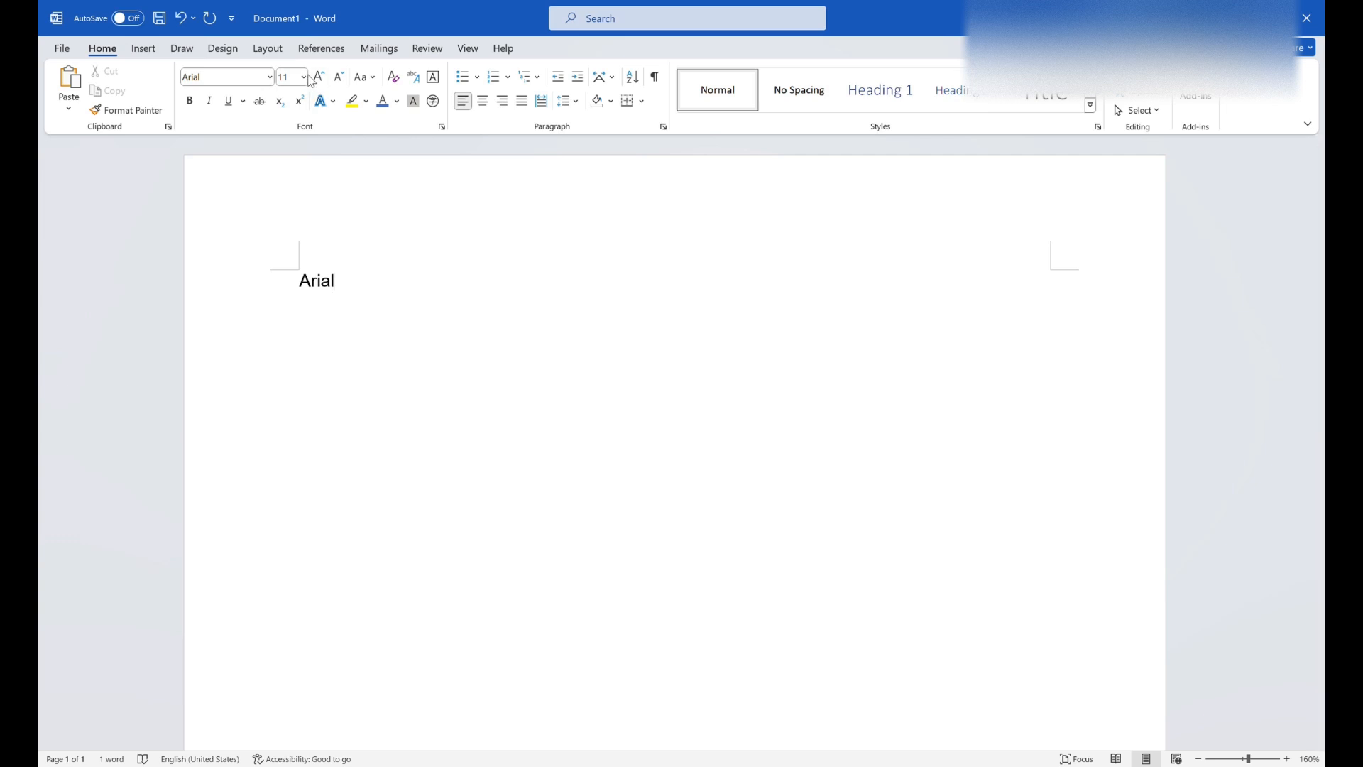
# - Set the font size to 14 and add a second line reading "Arial"
pyautogui.click(292, 176)
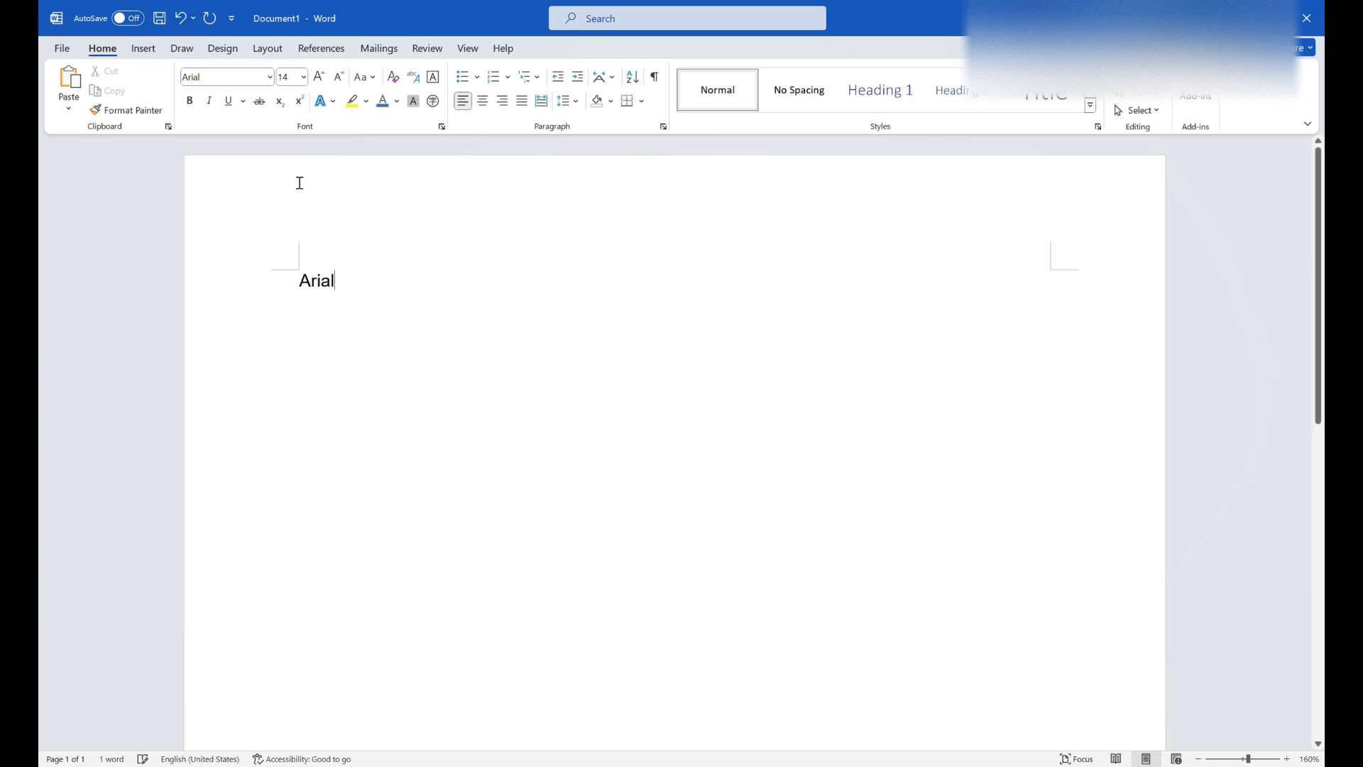
pyautogui.press('Return')
pyautogui.write('Arial')
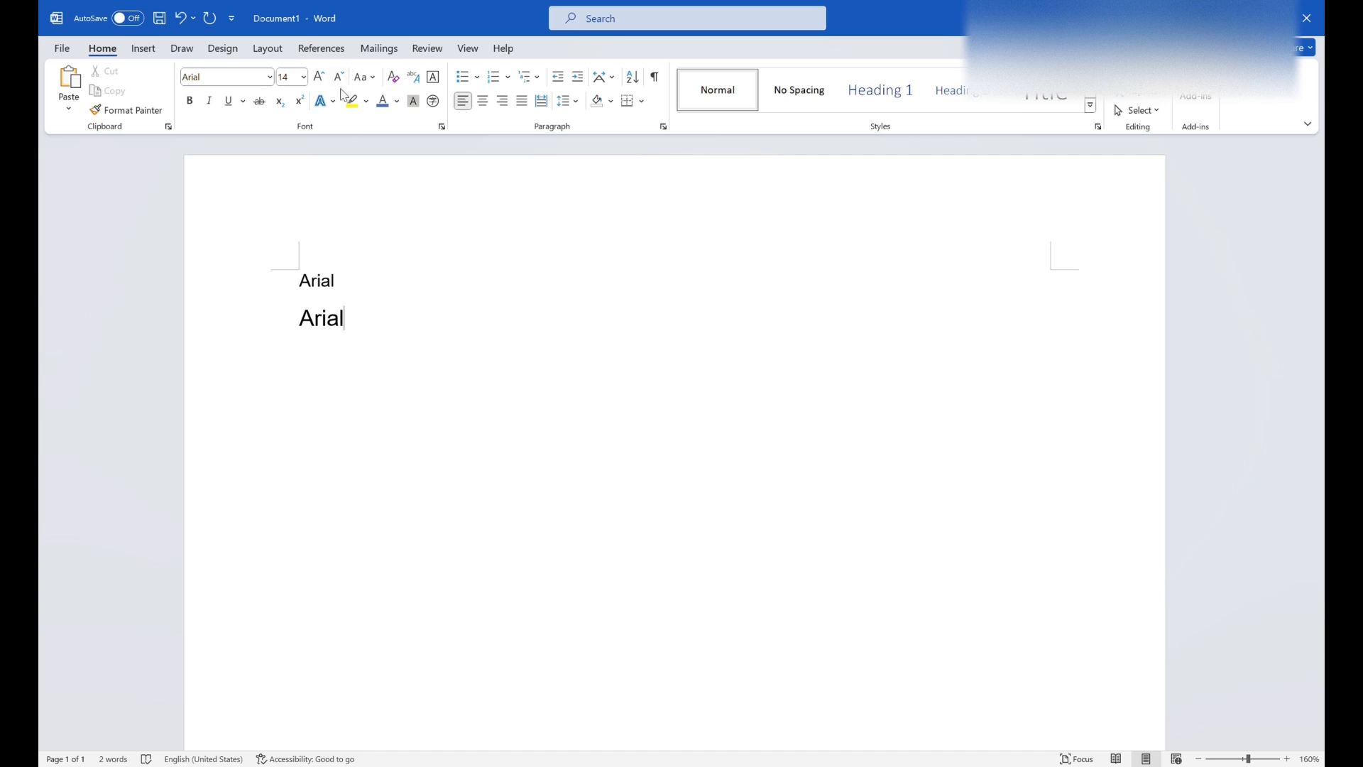
# - Enlarge the second line's font by one step and shrink it back by one step
pyautogui.moveTo(354, 328); pyautogui.dragTo(301, 323)
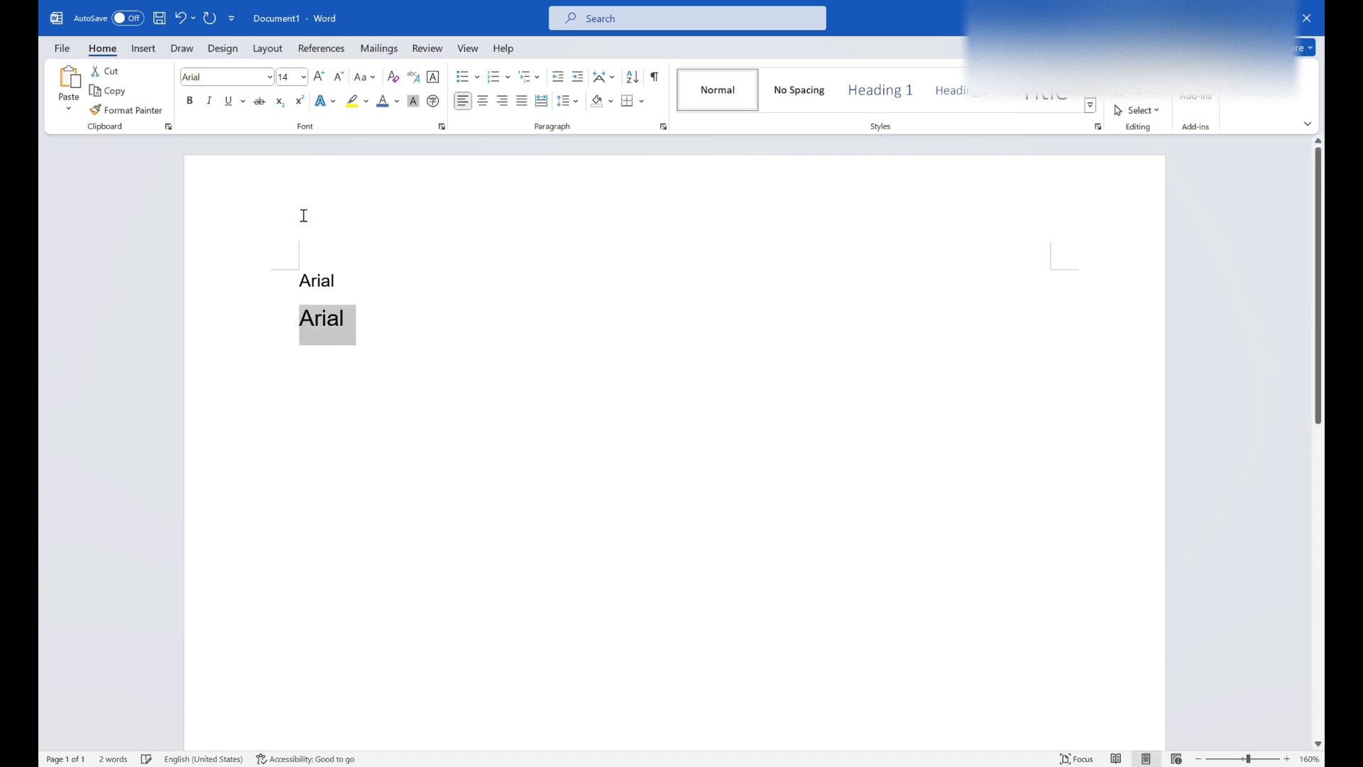
pyautogui.click(329, 80)
pyautogui.click(338, 81)
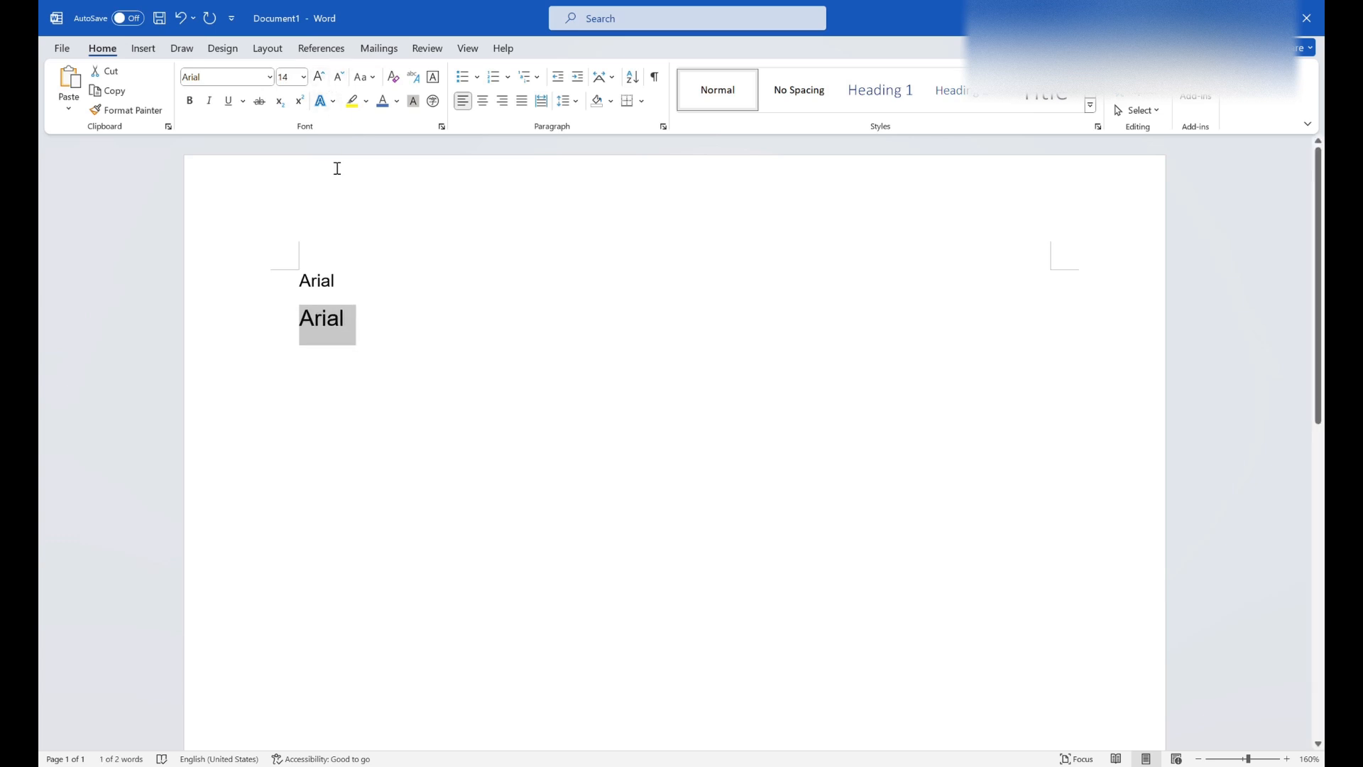
pyautogui.click(473, 364)
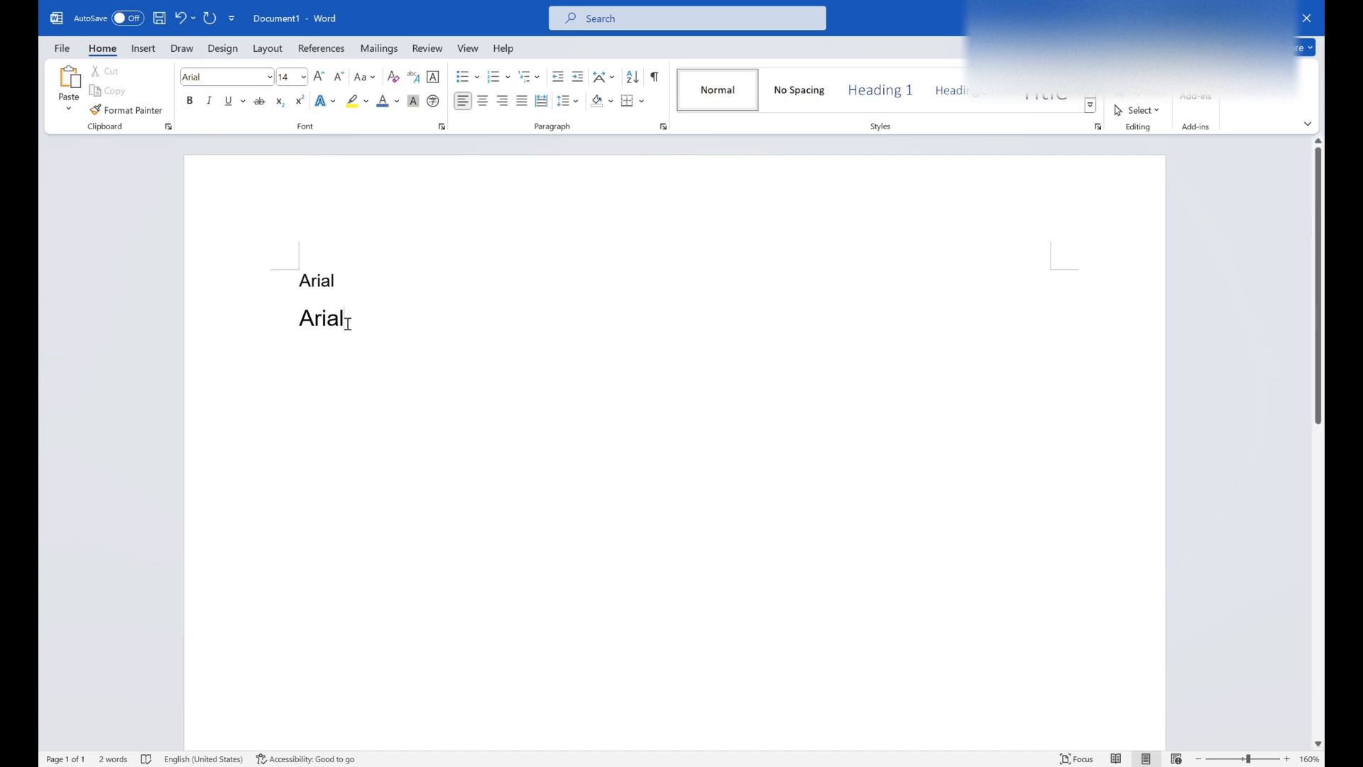
# - Make the word "Arial" on the second line bold
pyautogui.moveTo(353, 327); pyautogui.dragTo(304, 325)
pyautogui.click(190, 100)
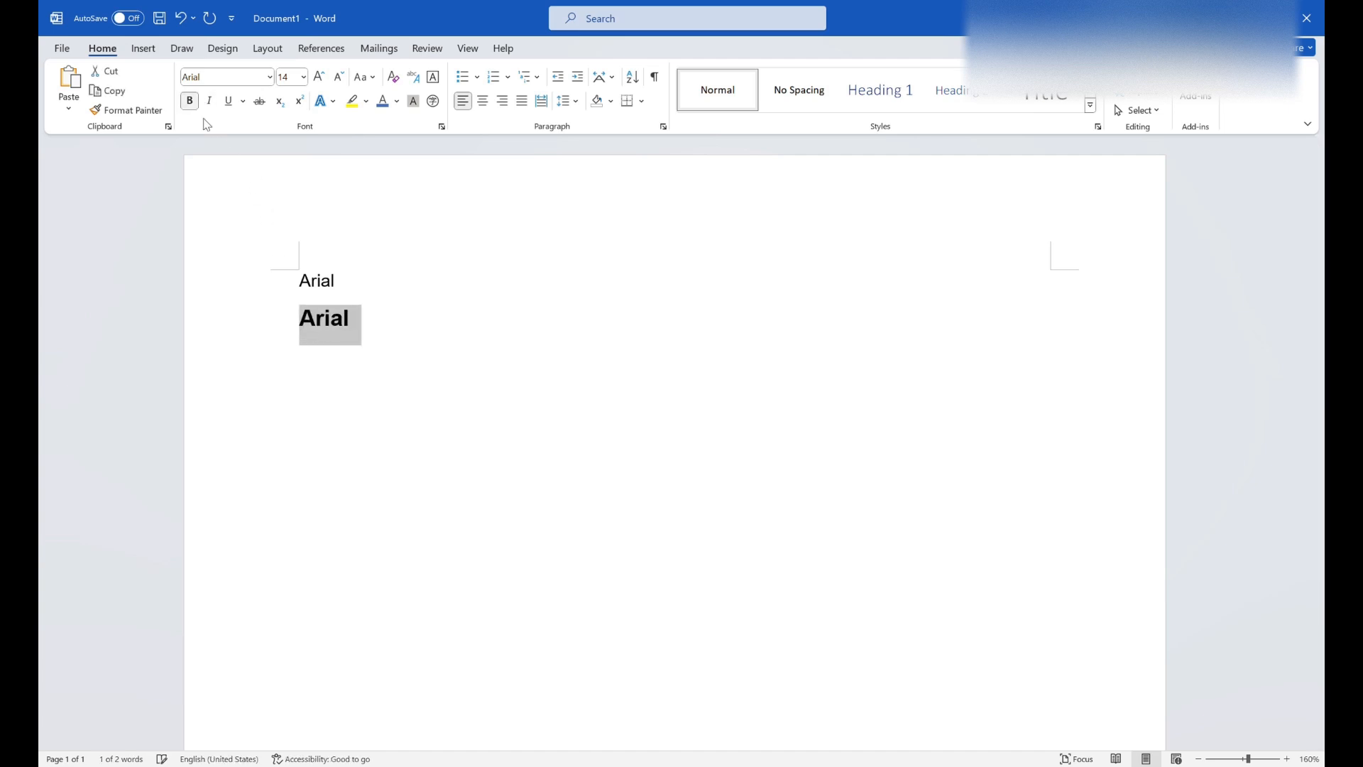
pyautogui.click(378, 265)
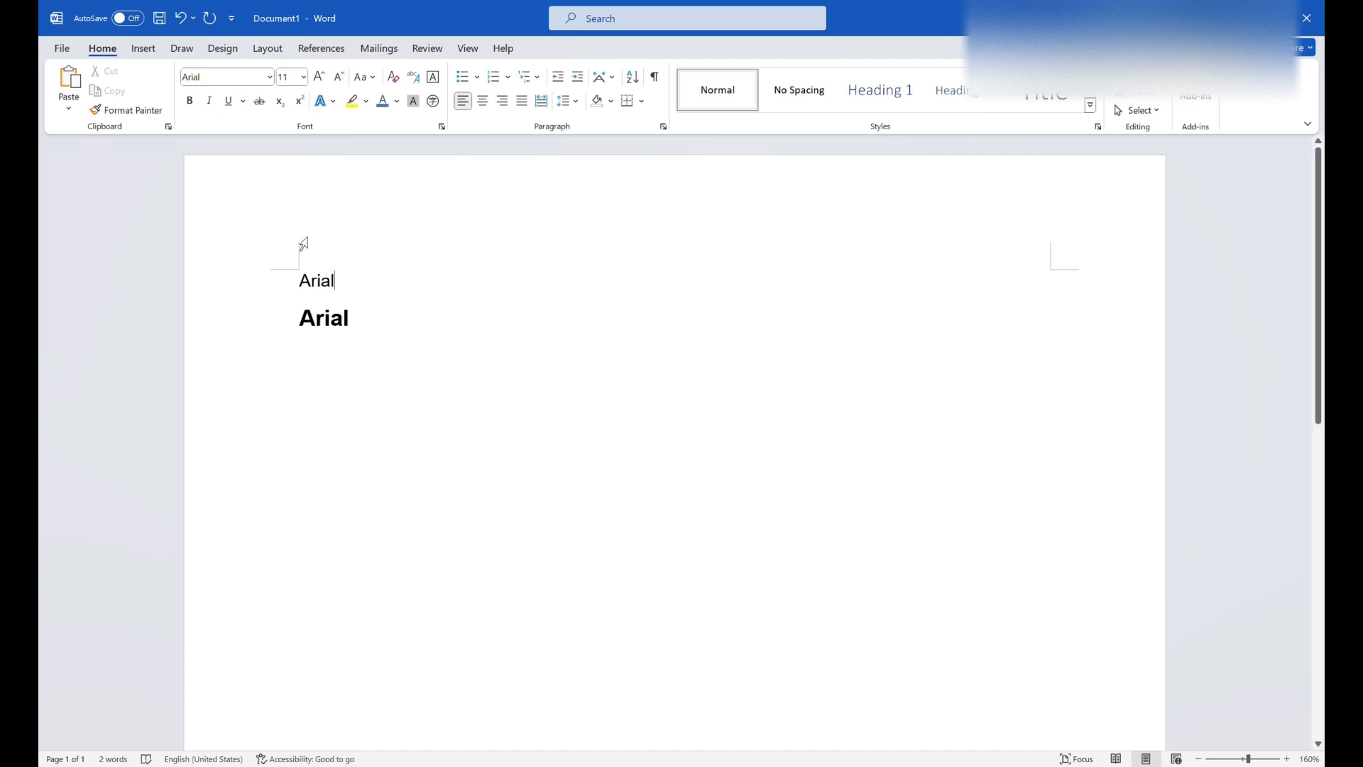
# - Apply italic and underline to the word "Arial" on the first line
pyautogui.moveTo(301, 285); pyautogui.dragTo(345, 286)
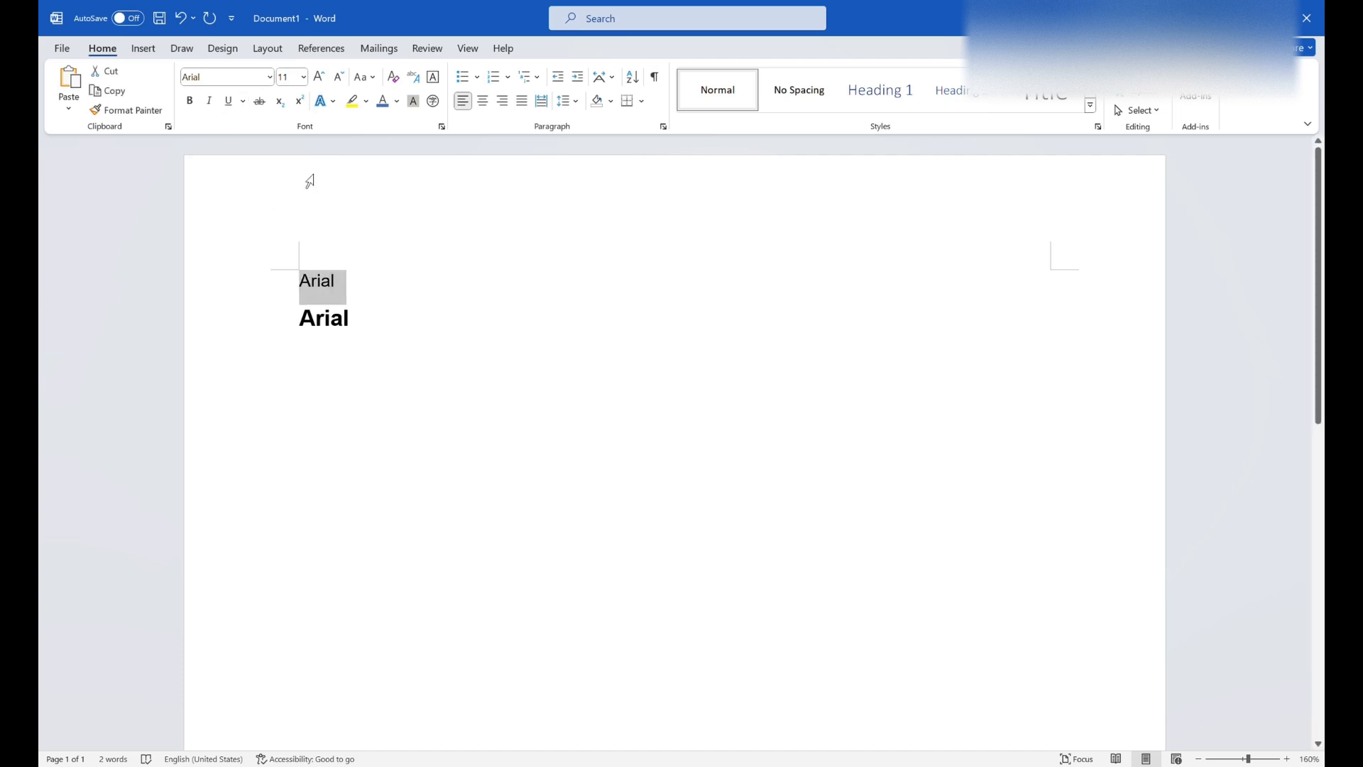
pyautogui.click(209, 101)
pyautogui.click(228, 101)
pyautogui.click(424, 235)
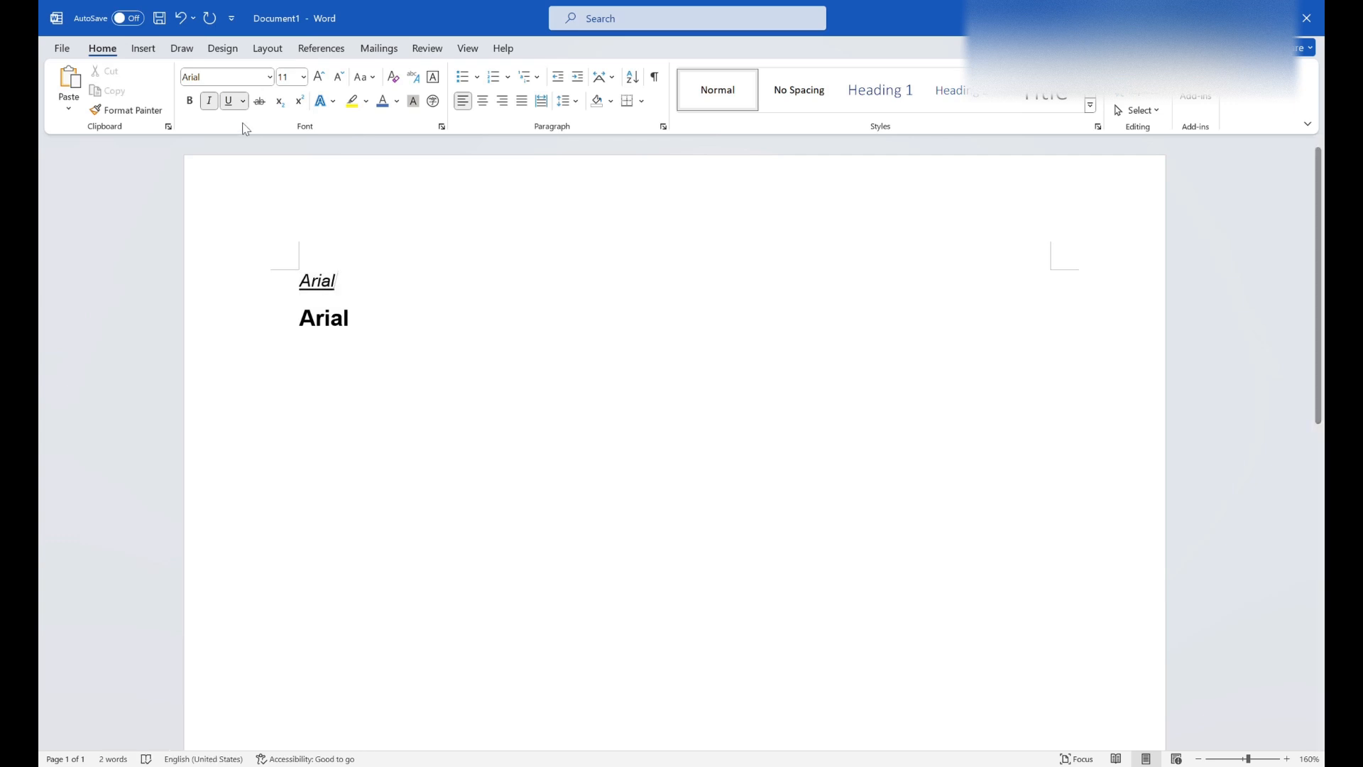
# - Switch off underline and italic for new text at the end of the first line
pyautogui.click(228, 100)
pyautogui.click(208, 100)
pyautogui.click(381, 409)
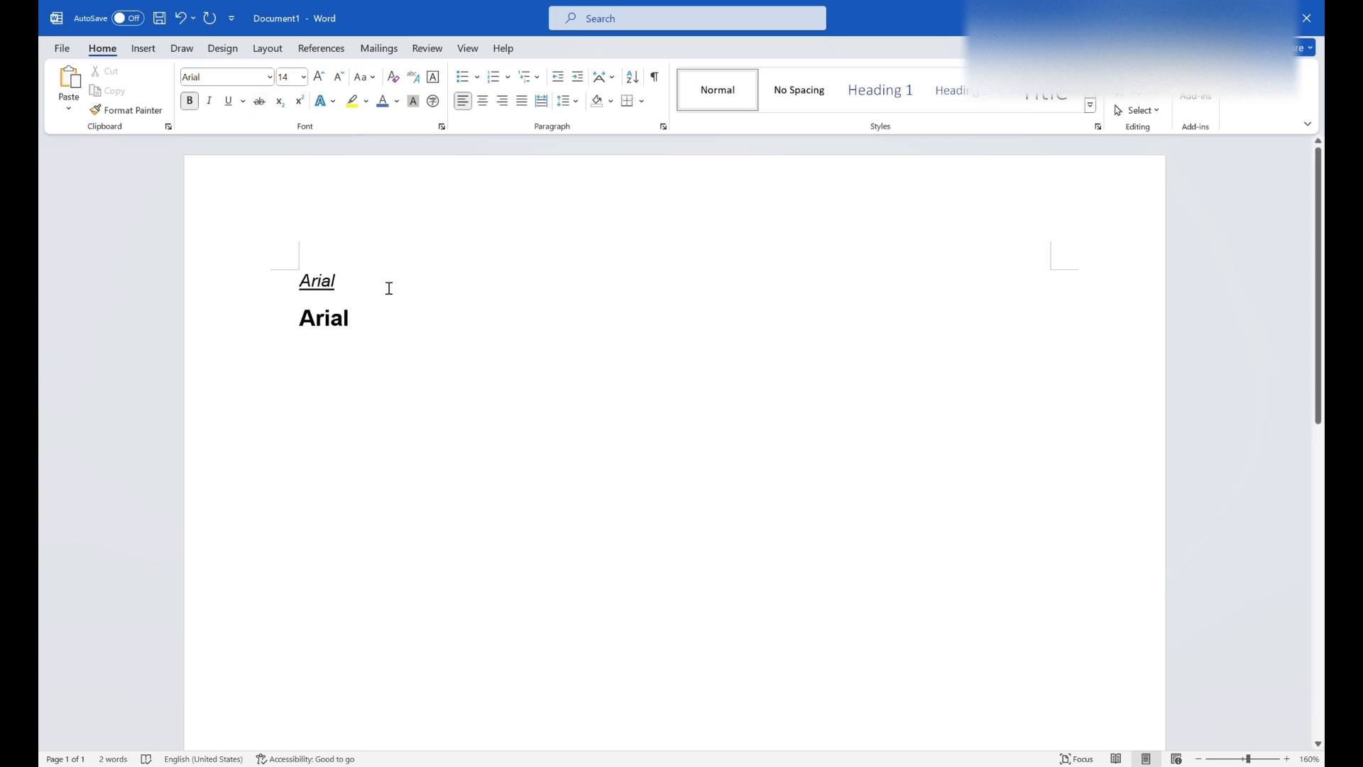
# - Apply strikethrough to the bold "Arial" on the second line
pyautogui.moveTo(362, 323); pyautogui.dragTo(306, 328)
pyautogui.click(259, 101)
pyautogui.click(426, 282)
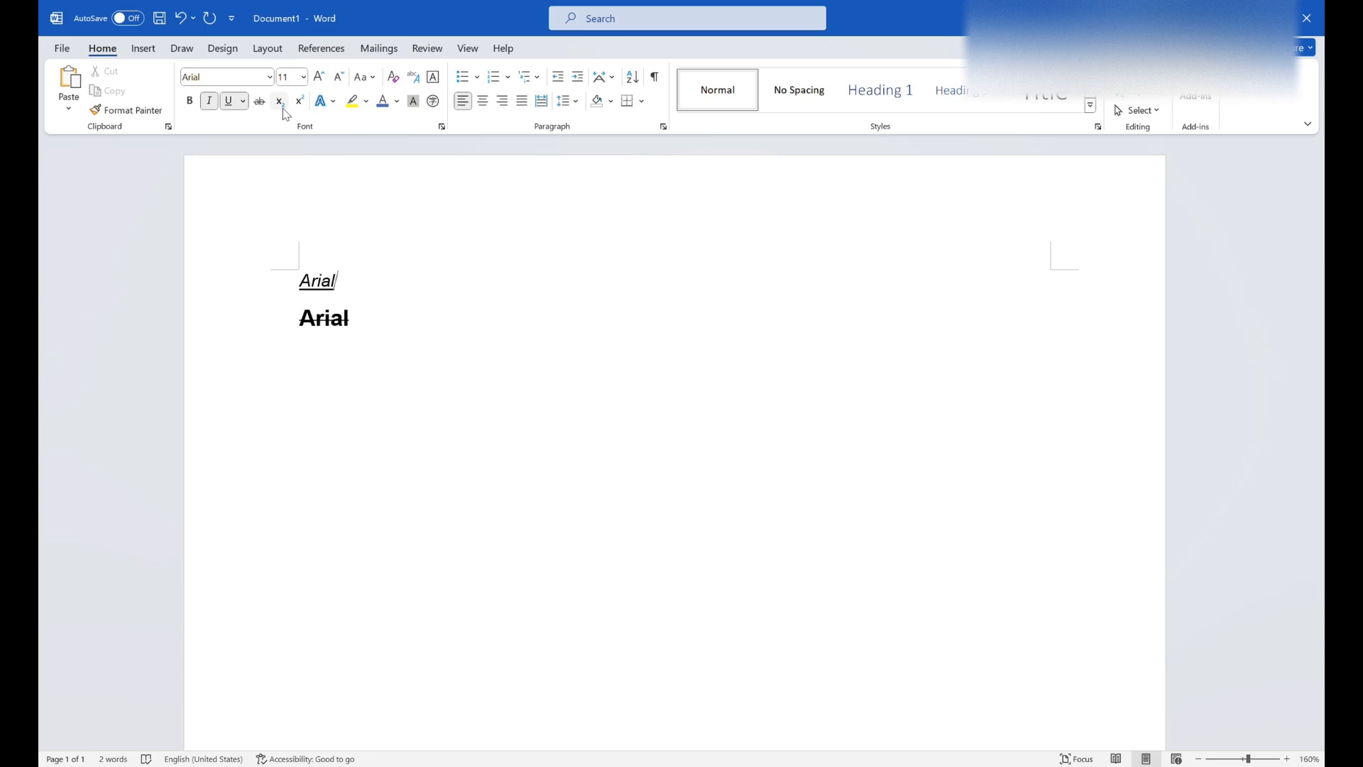
# - Add a third line reading "Co2" without bold or strikethrough, with the 2 as a subscript
pyautogui.click(375, 327)
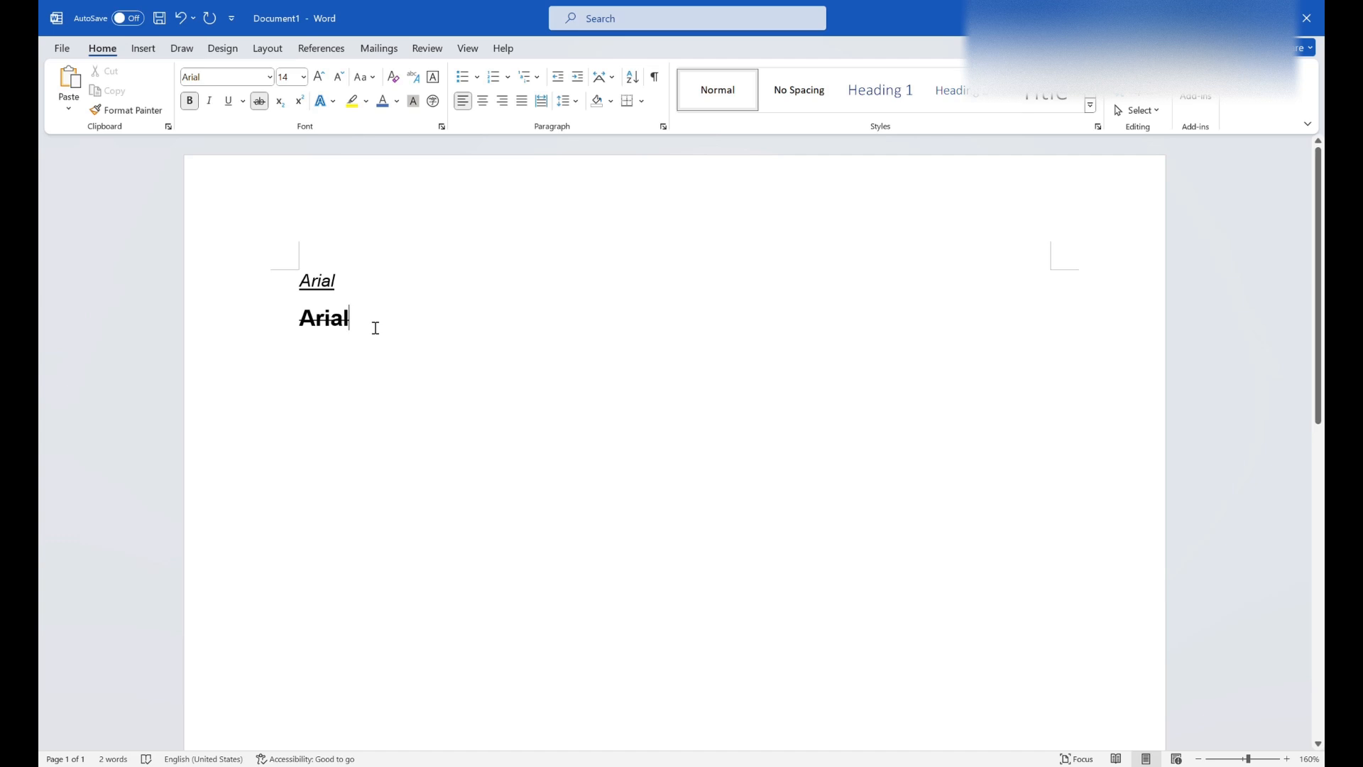
pyautogui.press('Return')
pyautogui.click(190, 100)
pyautogui.click(259, 101)
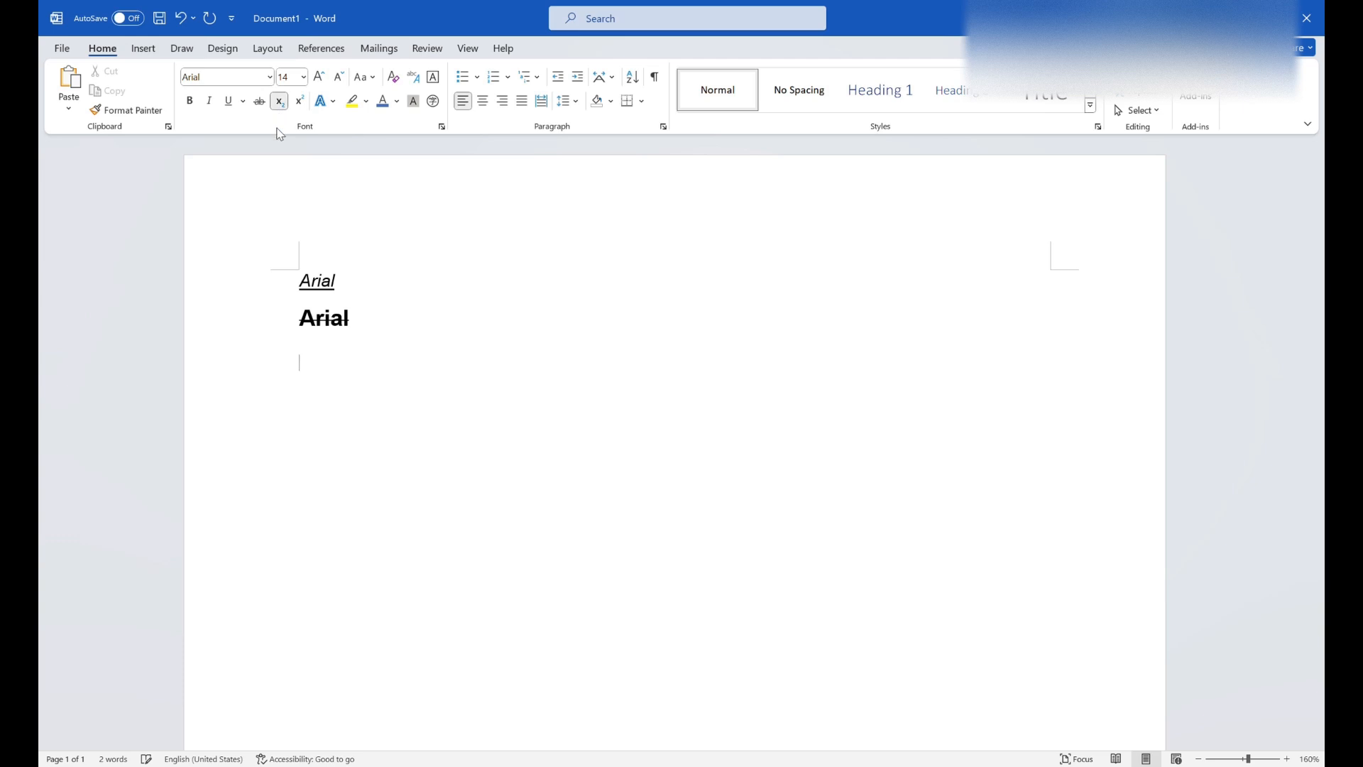
pyautogui.write('c')
pyautogui.press('BackSpace')
pyautogui.write('Co')
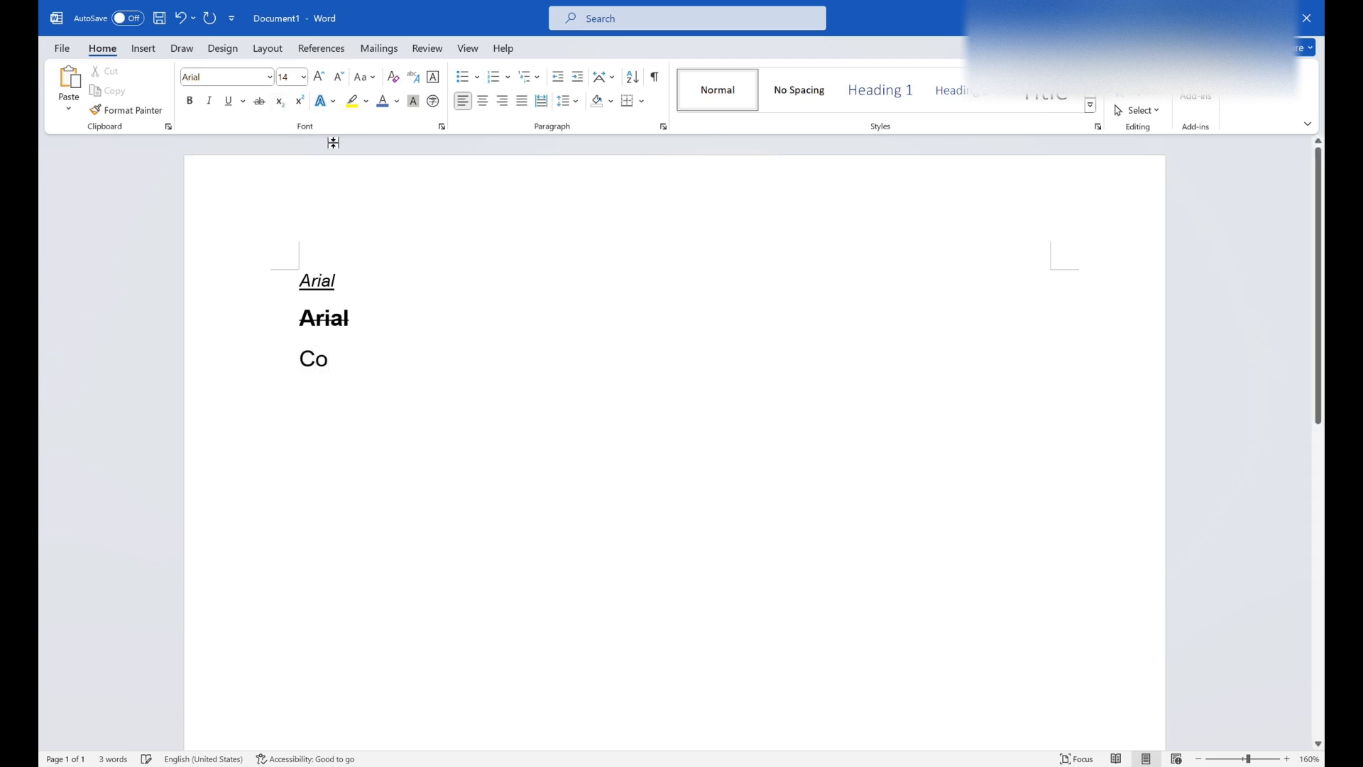
pyautogui.click(280, 102)
pyautogui.write('2')
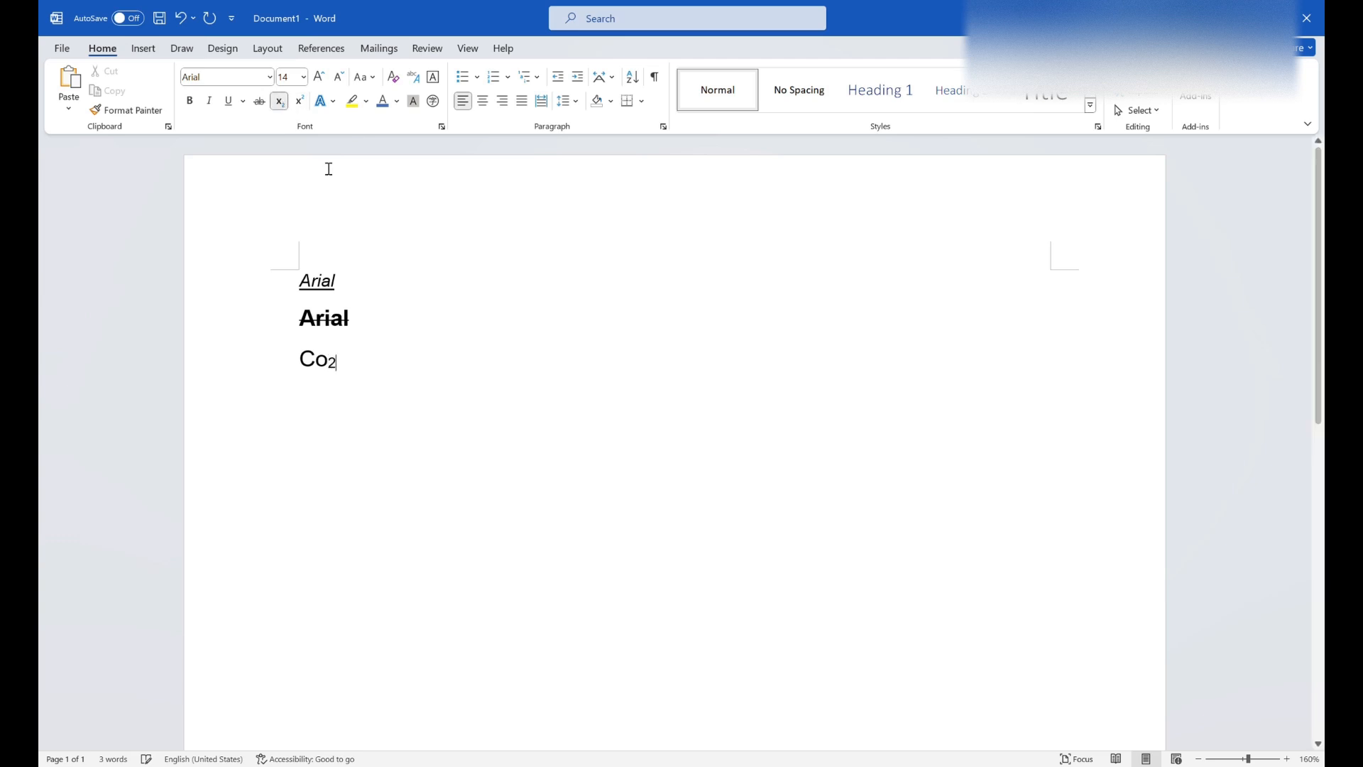
# - Add a fourth line with a normal-sized 2 followed by a superscript 2
pyautogui.press('Return')
pyautogui.write('2')
pyautogui.click(279, 101)
pyautogui.click(298, 102)
pyautogui.write('2')
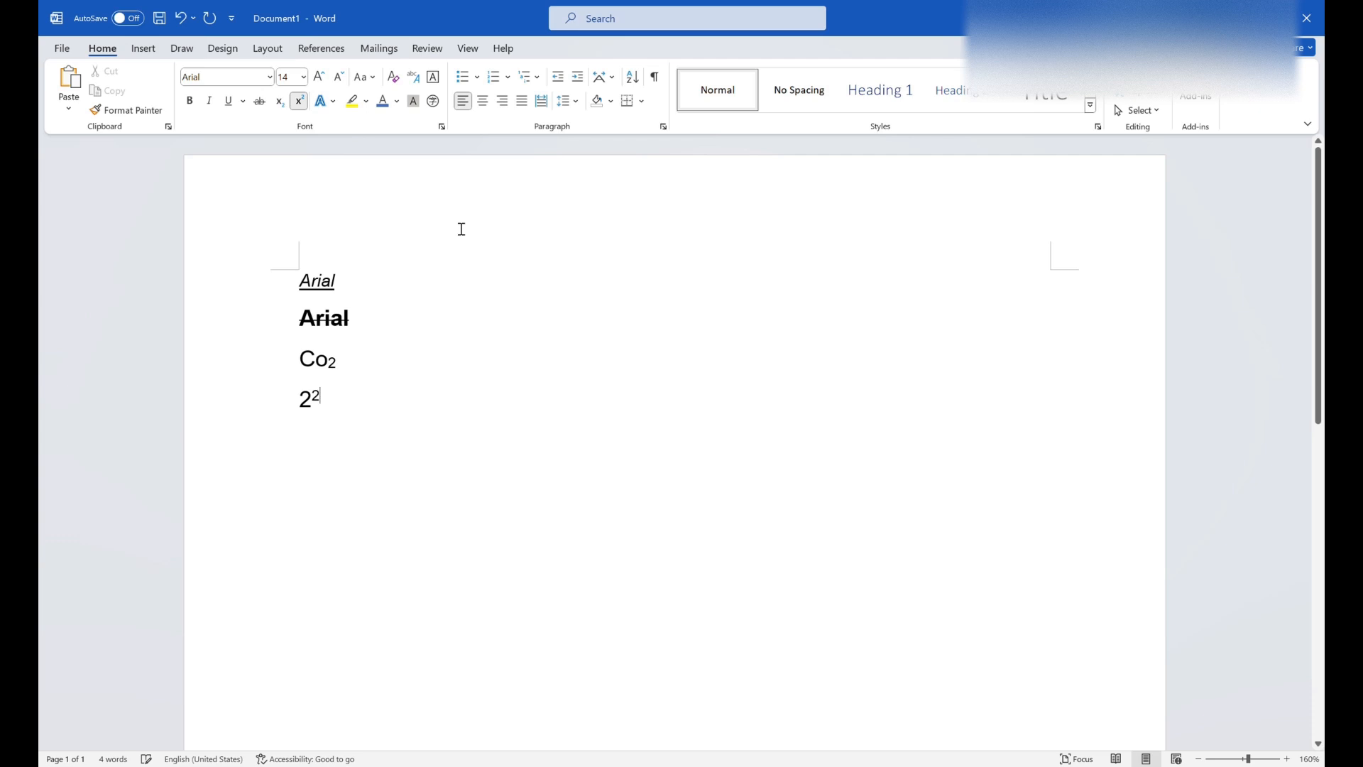
pyautogui.click(488, 323)
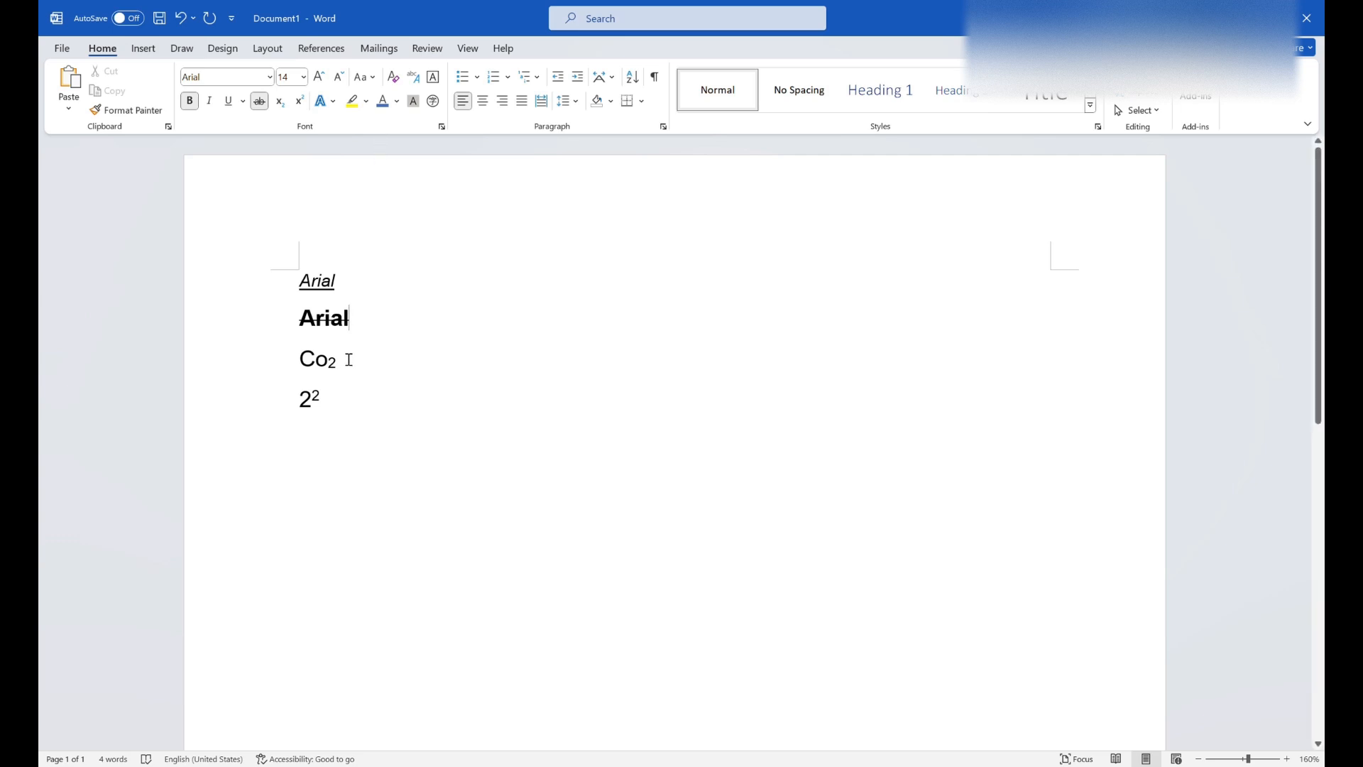
# - Highlight the "Co2" line in yellow and change its font color to blue
pyautogui.moveTo(349, 362); pyautogui.dragTo(296, 356)
pyautogui.click(364, 101)
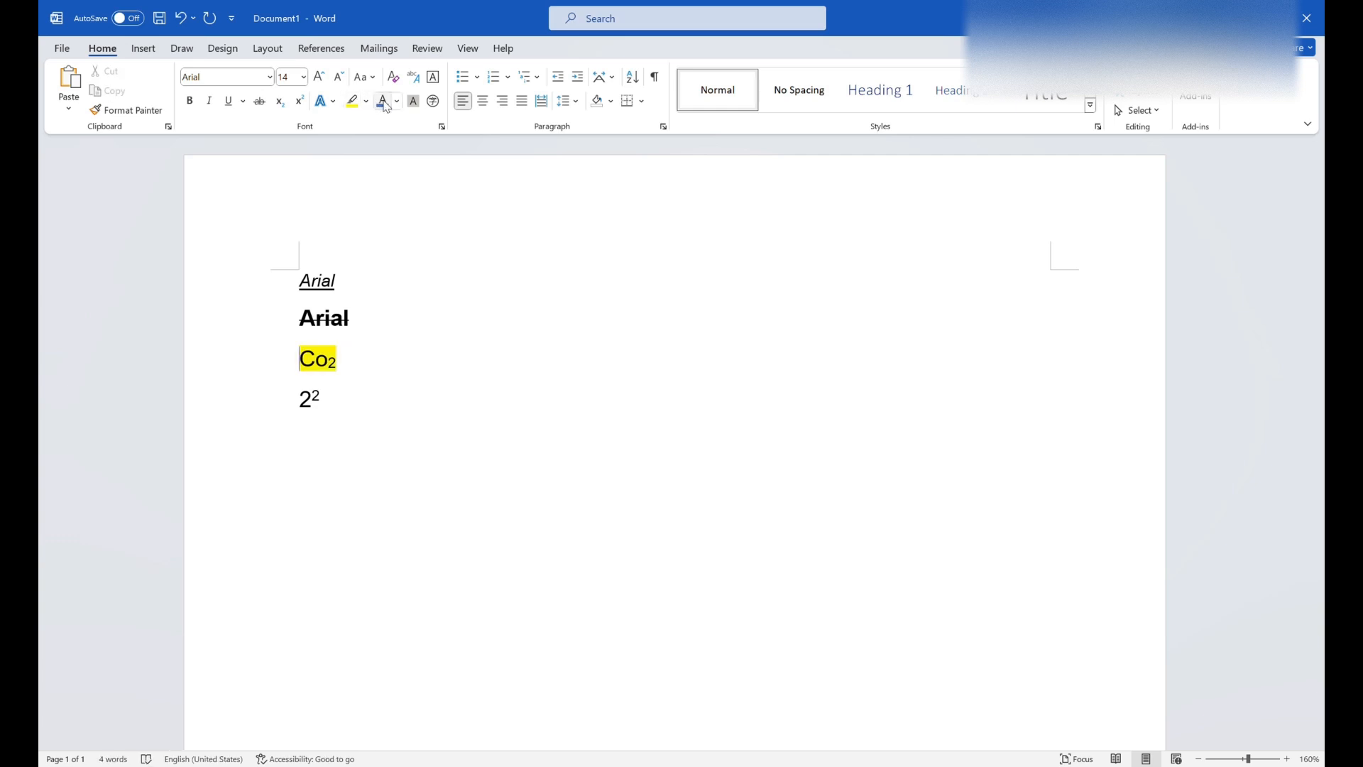
pyautogui.moveTo(354, 365); pyautogui.dragTo(300, 357)
pyautogui.click(384, 105)
pyautogui.click(419, 283)
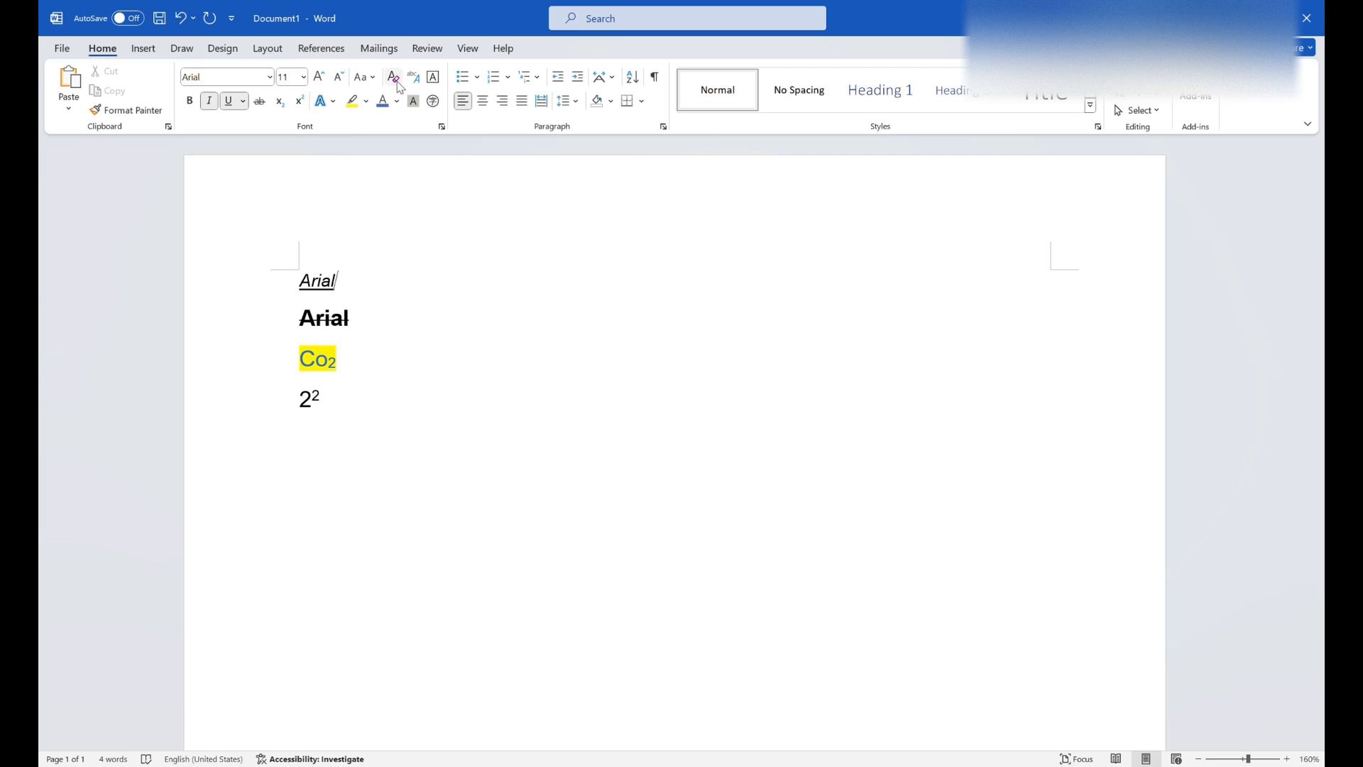
# - Clear all formatting from the four lines of text
pyautogui.moveTo(298, 281); pyautogui.dragTo(395, 398)
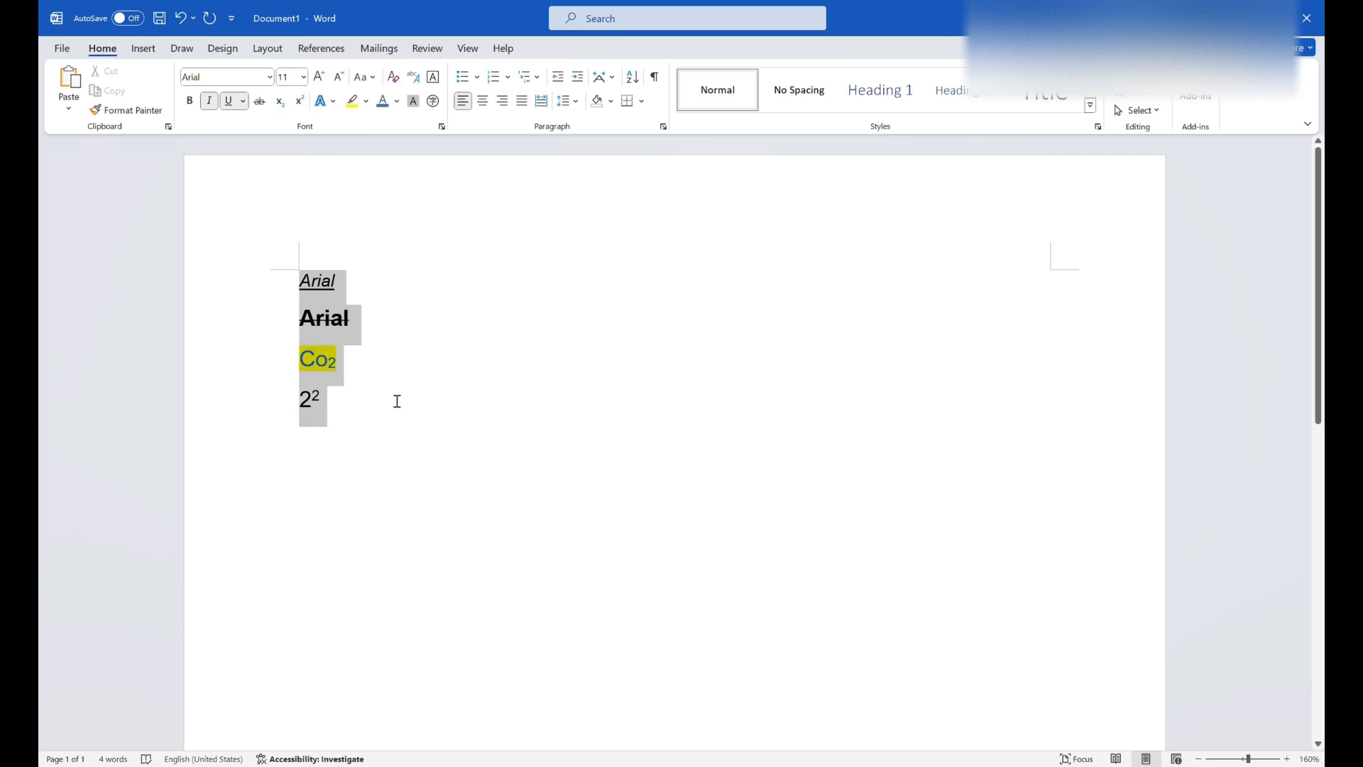
pyautogui.click(395, 81)
pyautogui.click(385, 295)
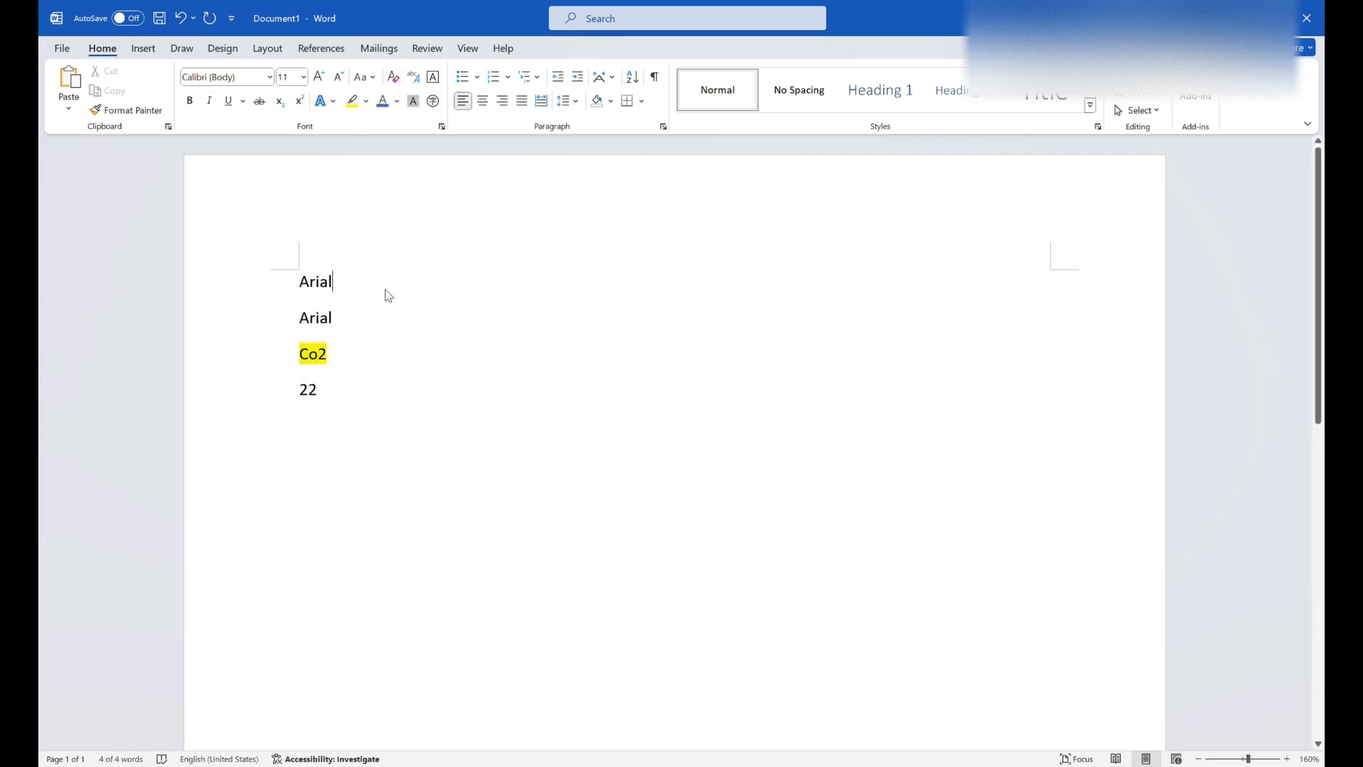